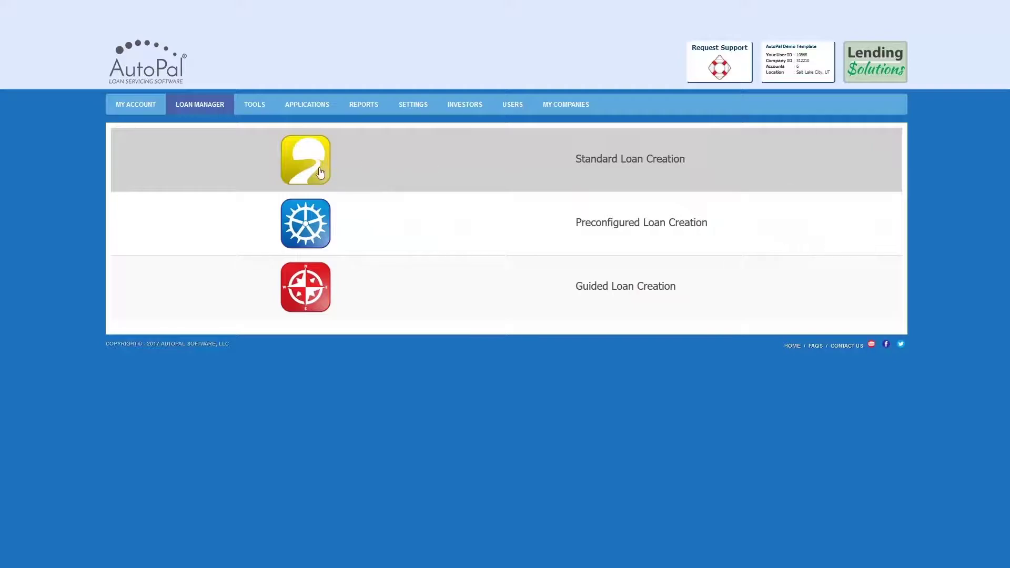
Start a Standard Loan Creation of the Auto loan type
left_click(310, 174)
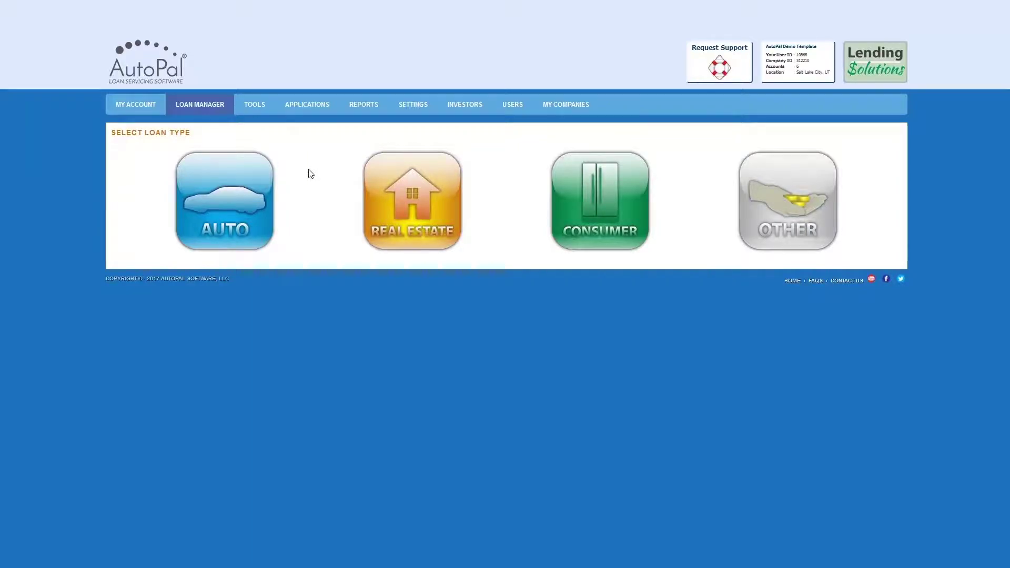
left_click(257, 183)
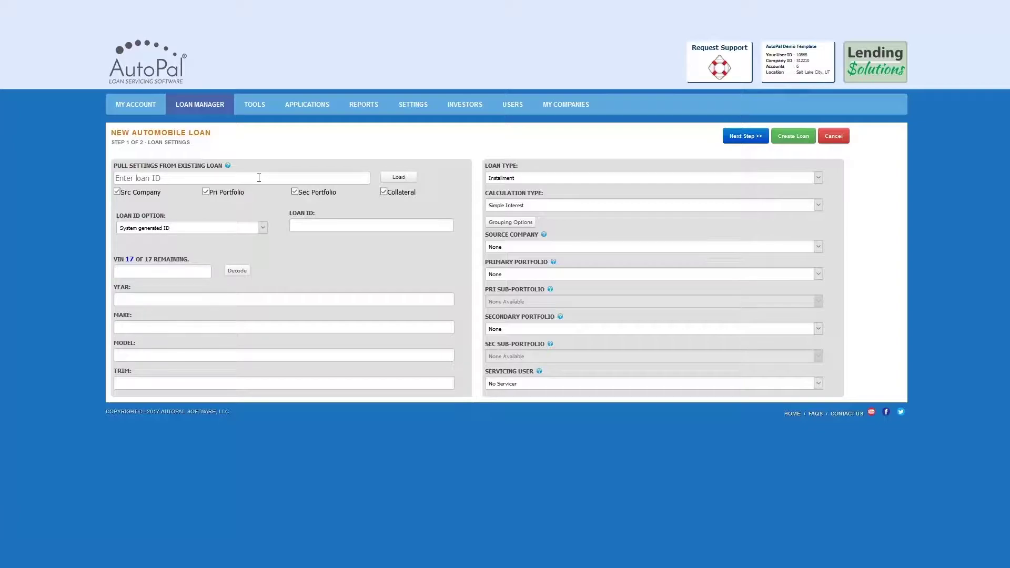
type("20")
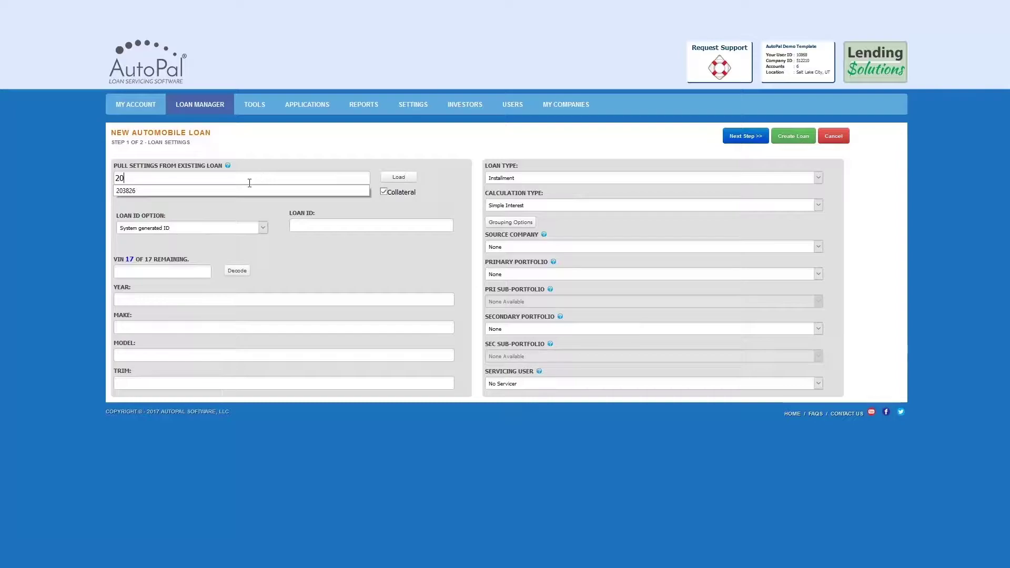
left_click(244, 191)
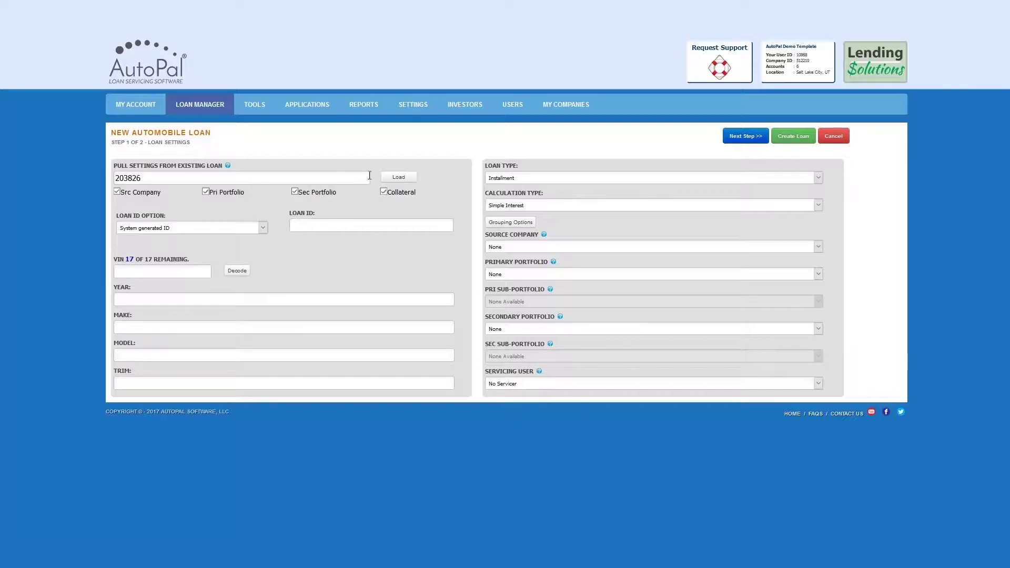
left_click(412, 179)
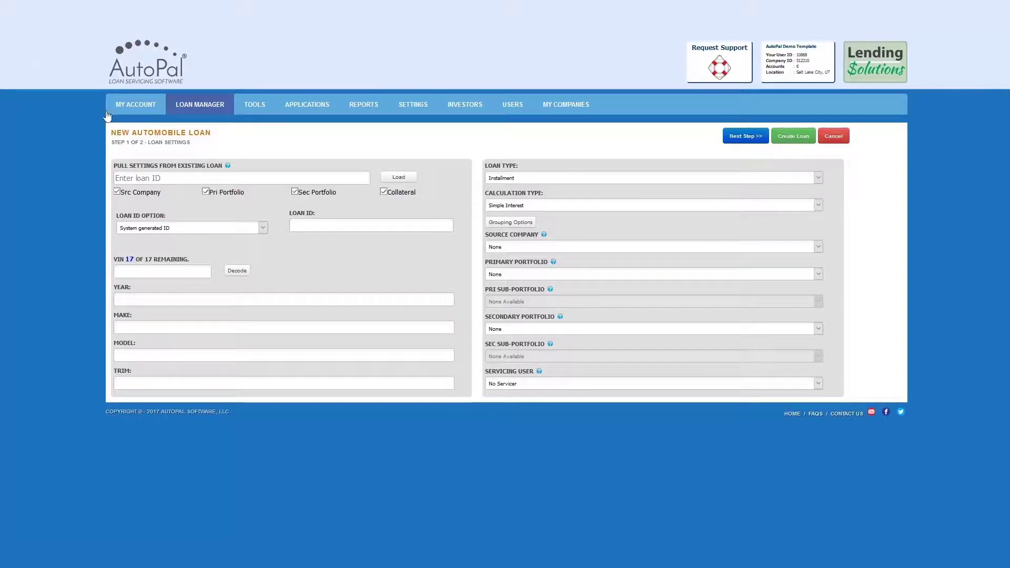
Try a custom loan ID of 12345, then revert to a system-generated loan ID
left_click(154, 229)
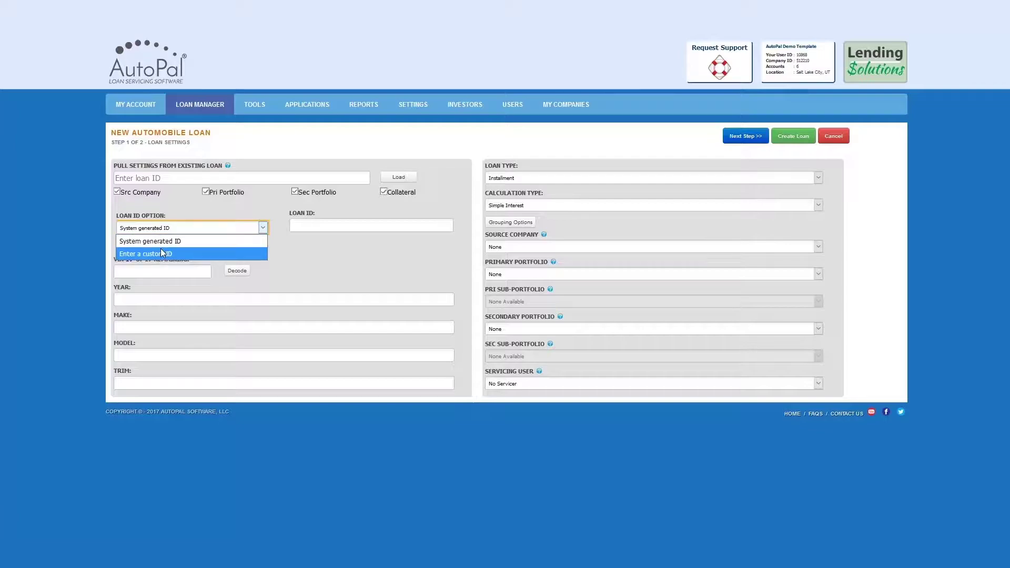
left_click(161, 250)
left_click(292, 225)
type("12345")
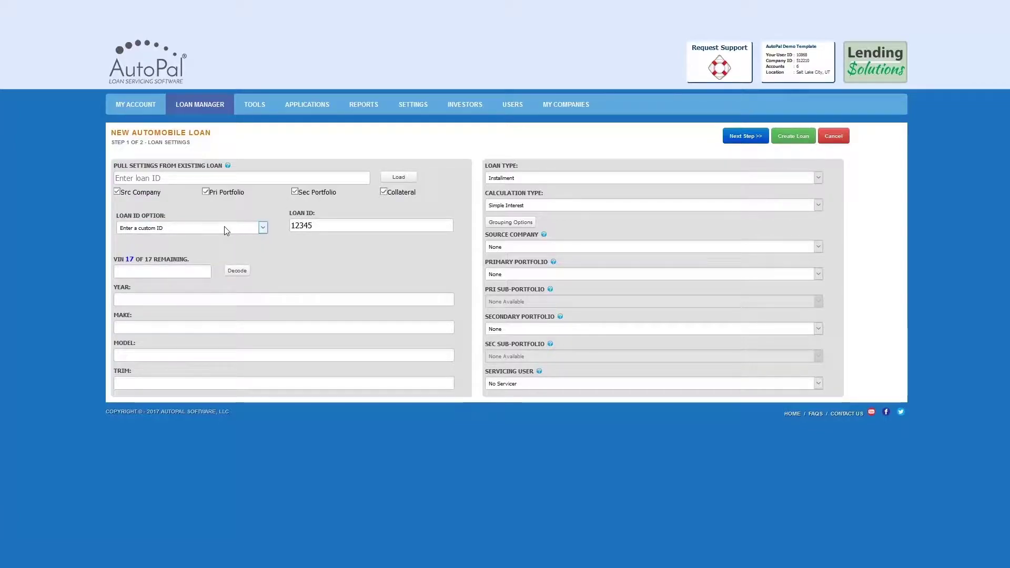
left_click(214, 229)
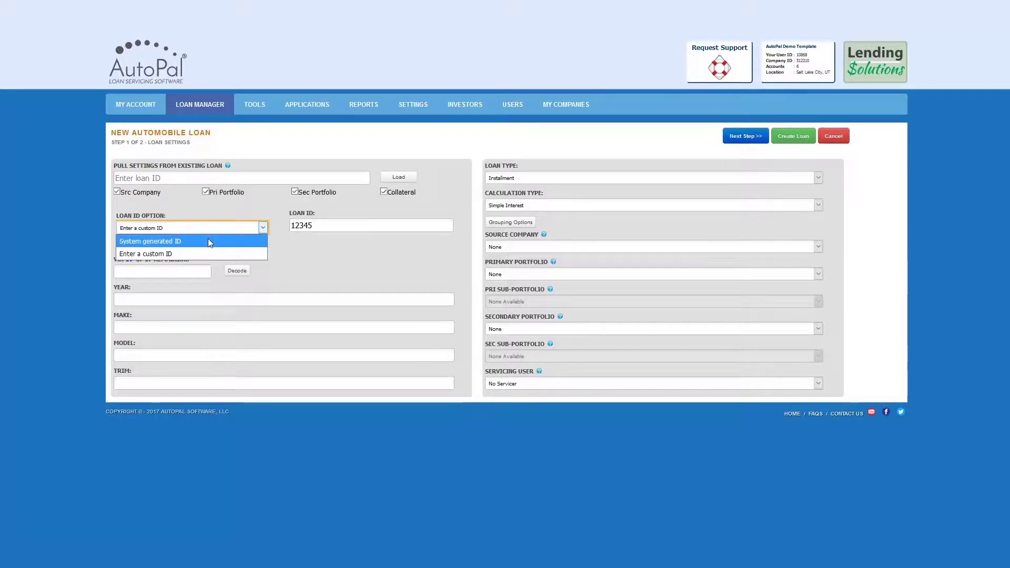
left_click(210, 241)
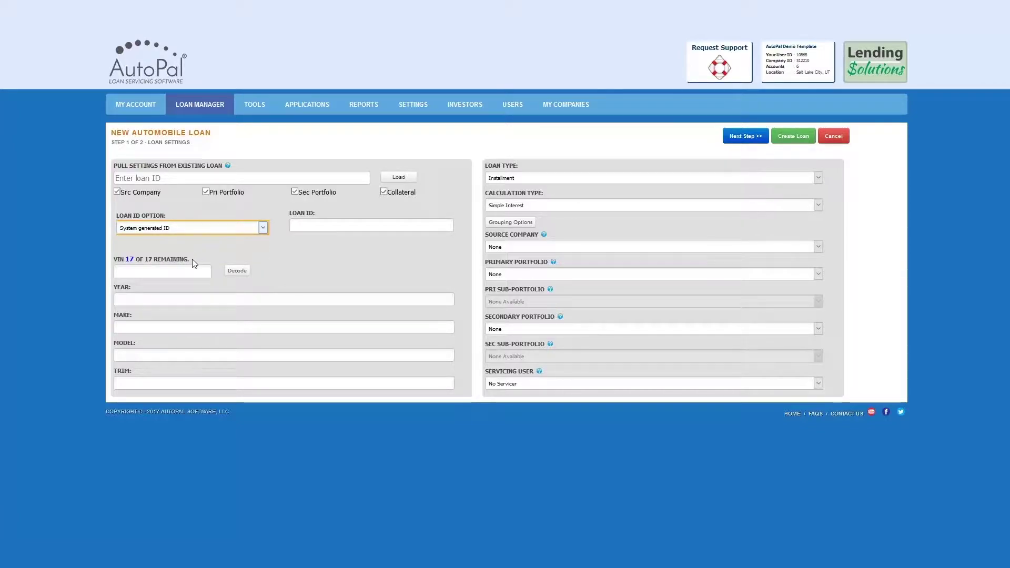
left_click(145, 268)
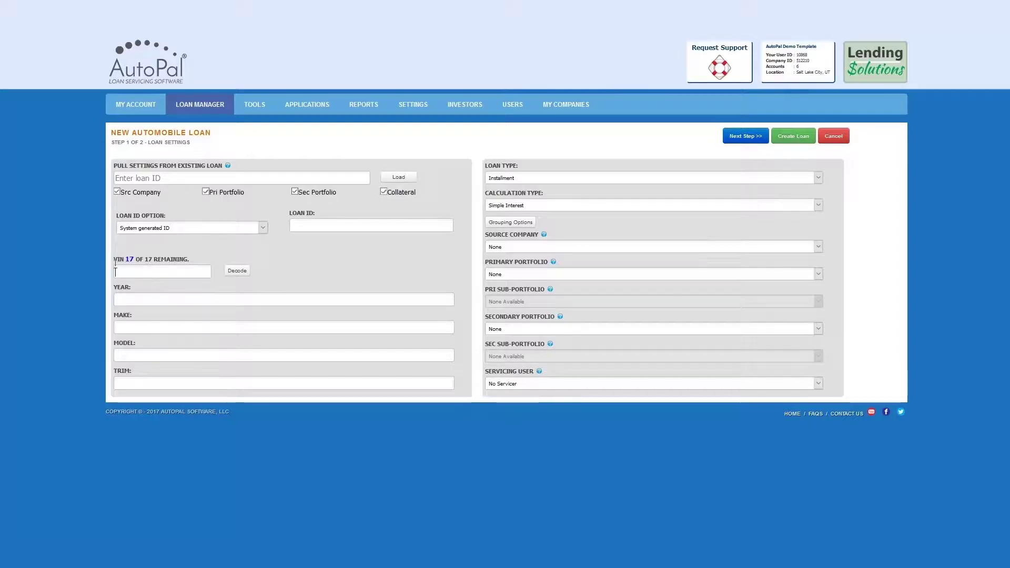
type("5TFRX5GN6GX051247")
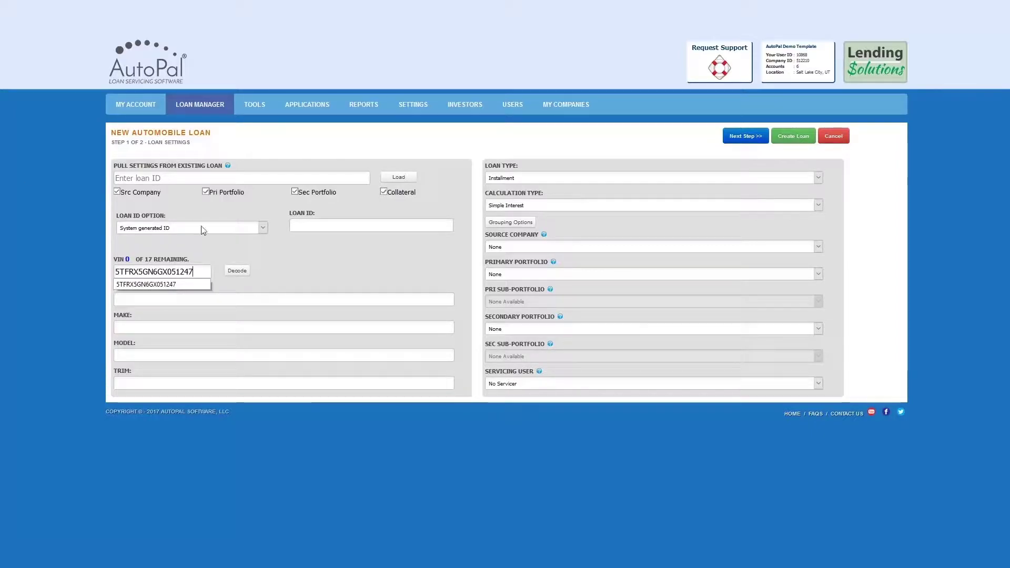
left_click(235, 271)
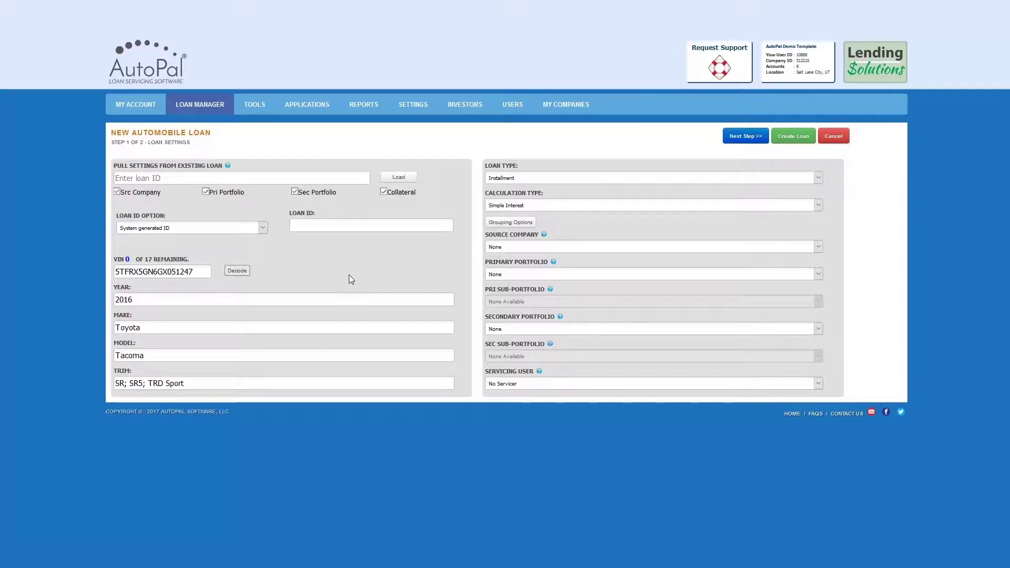
left_click(547, 179)
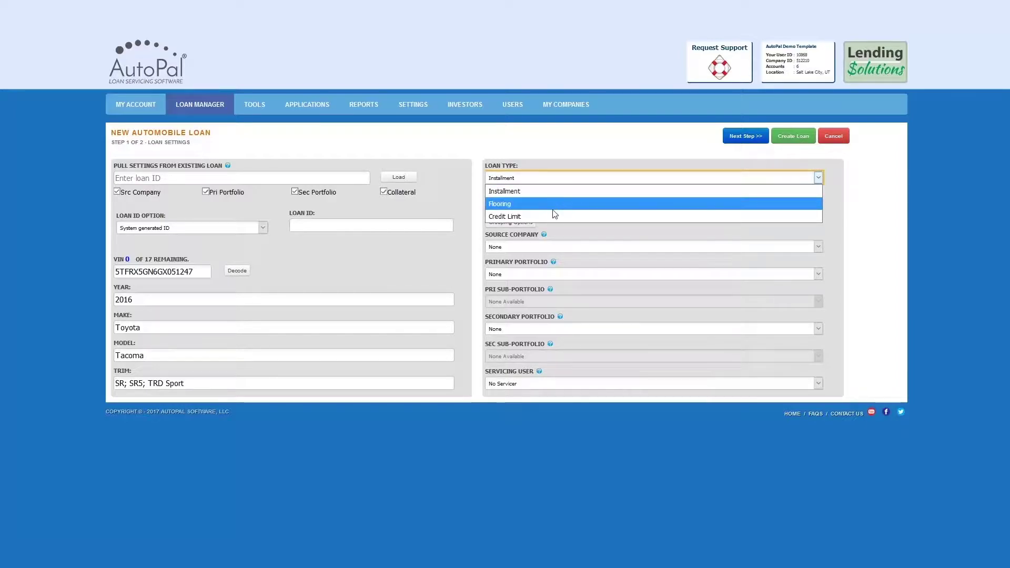
left_click(569, 227)
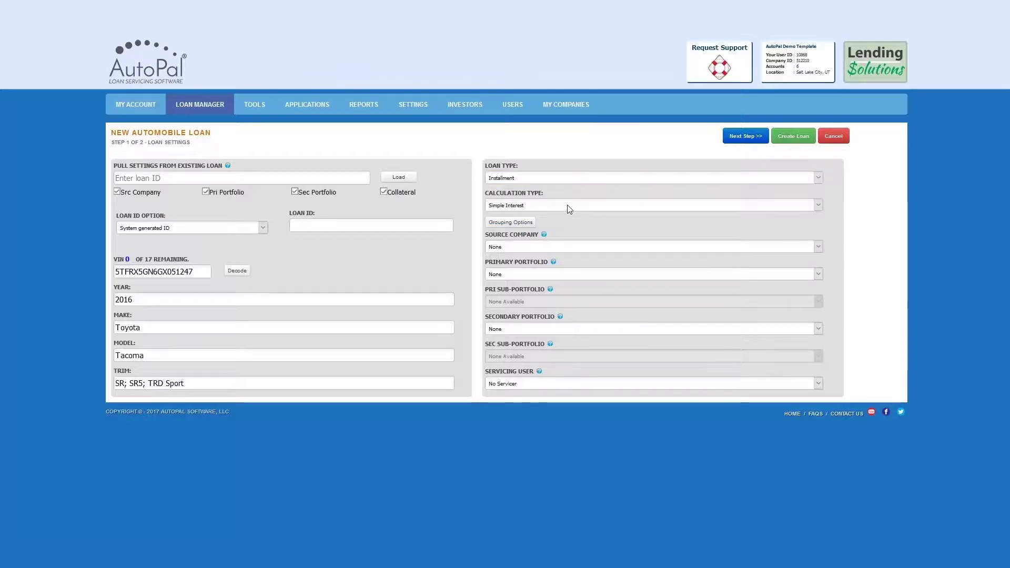
left_click(568, 206)
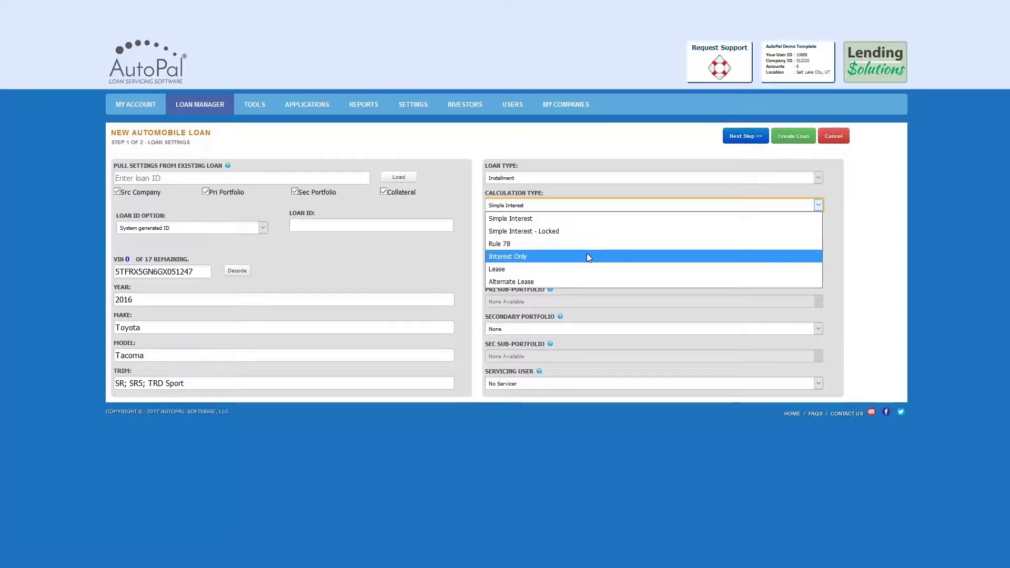
left_click(598, 292)
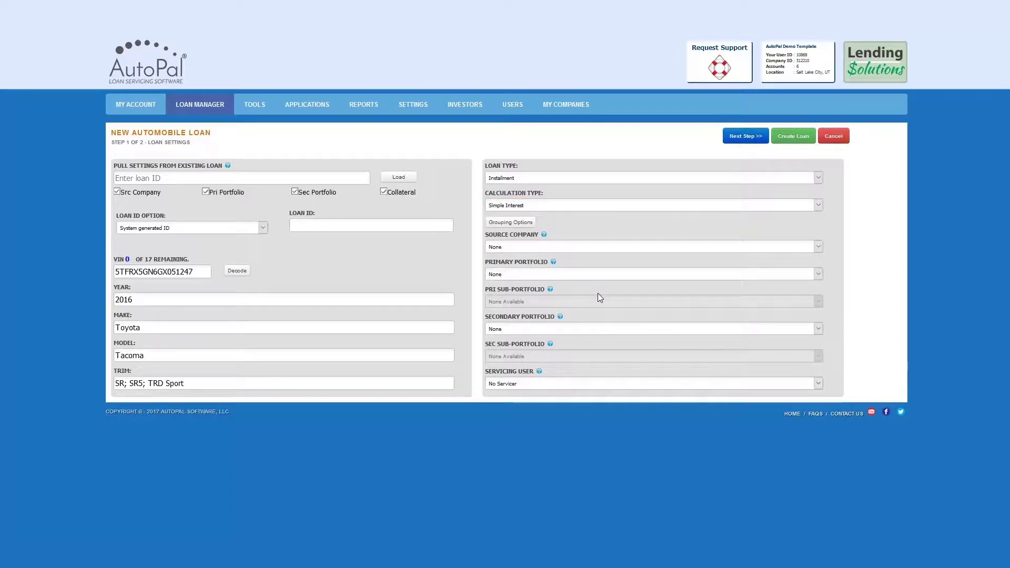
Set the source company to Car Barn and primary portfolio to Johnathan's Cars
left_click(583, 246)
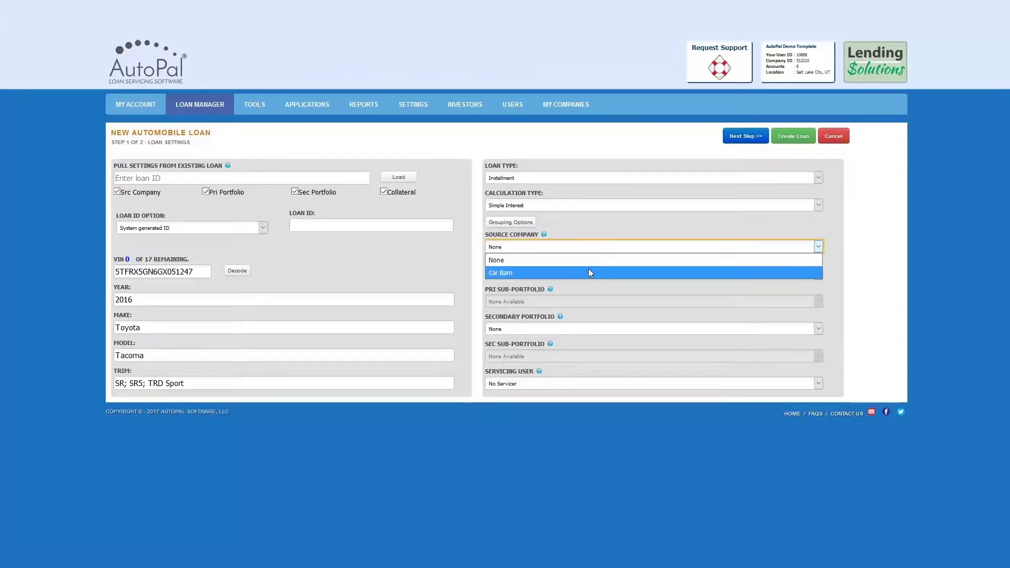
left_click(589, 272)
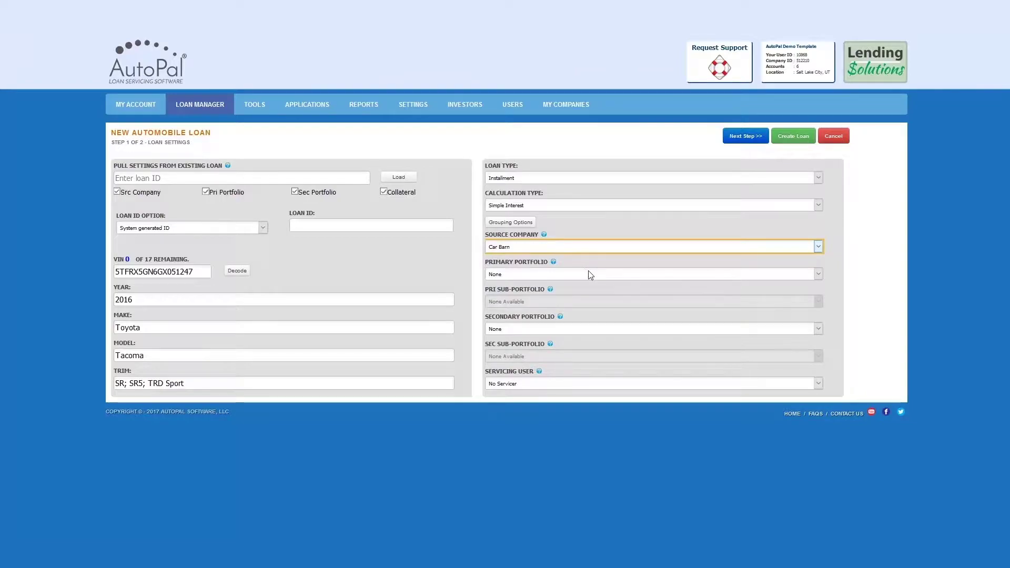
left_click(591, 275)
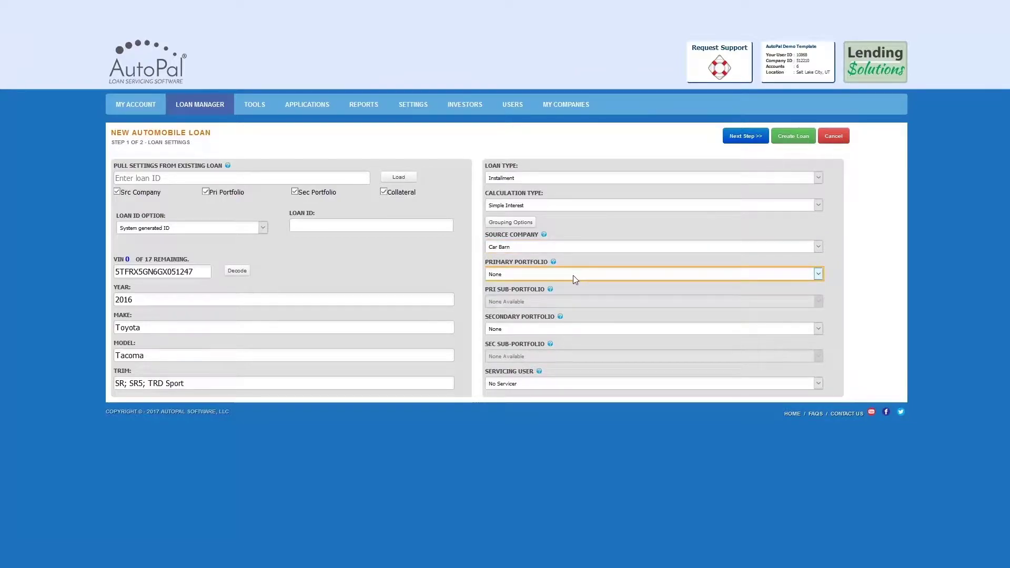
left_click(526, 275)
left_click(531, 299)
Set the secondary portfolio to Spanish Speaking and assign a servicing user
left_click(536, 330)
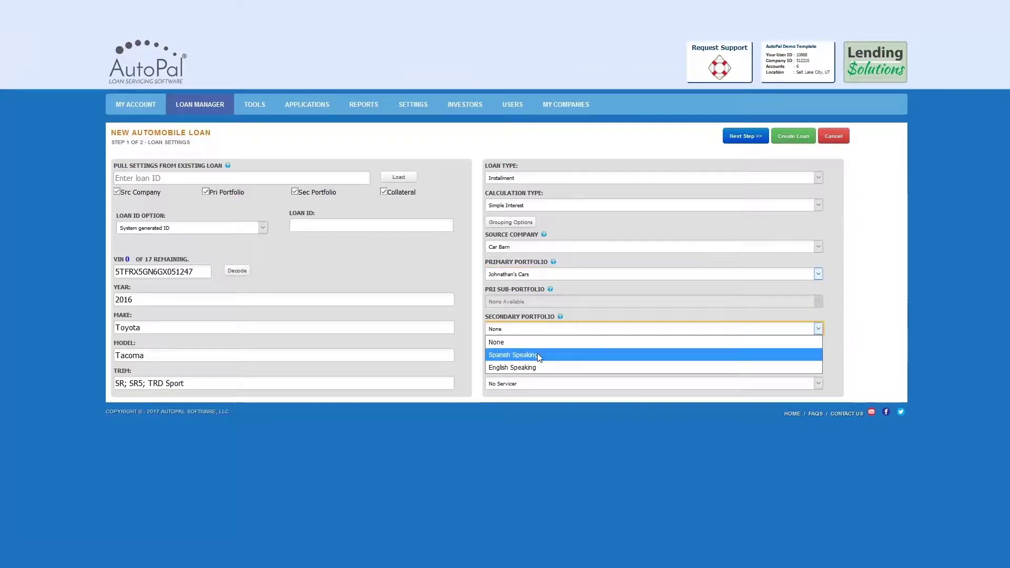
left_click(538, 355)
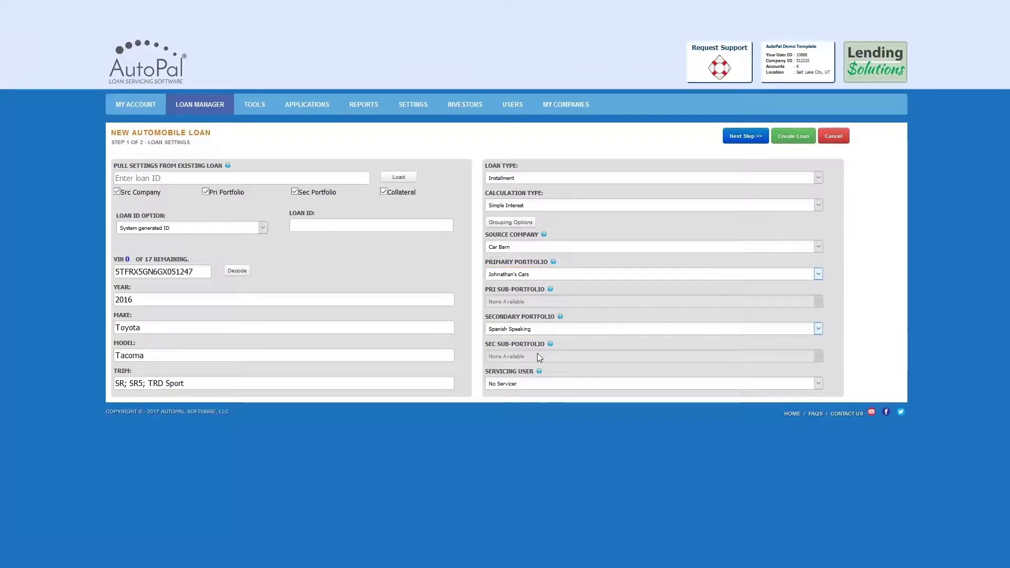
left_click(552, 385)
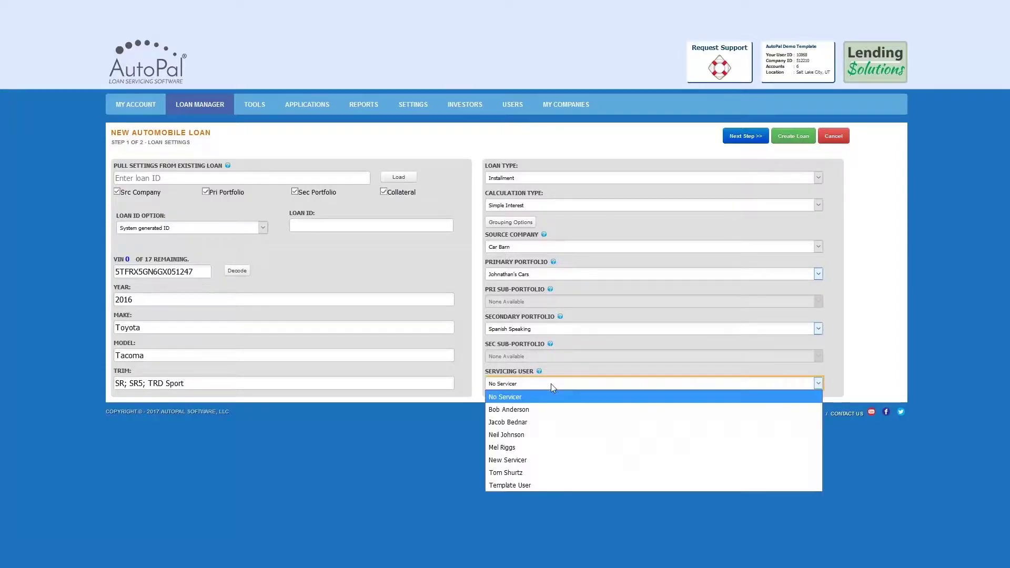
left_click(548, 422)
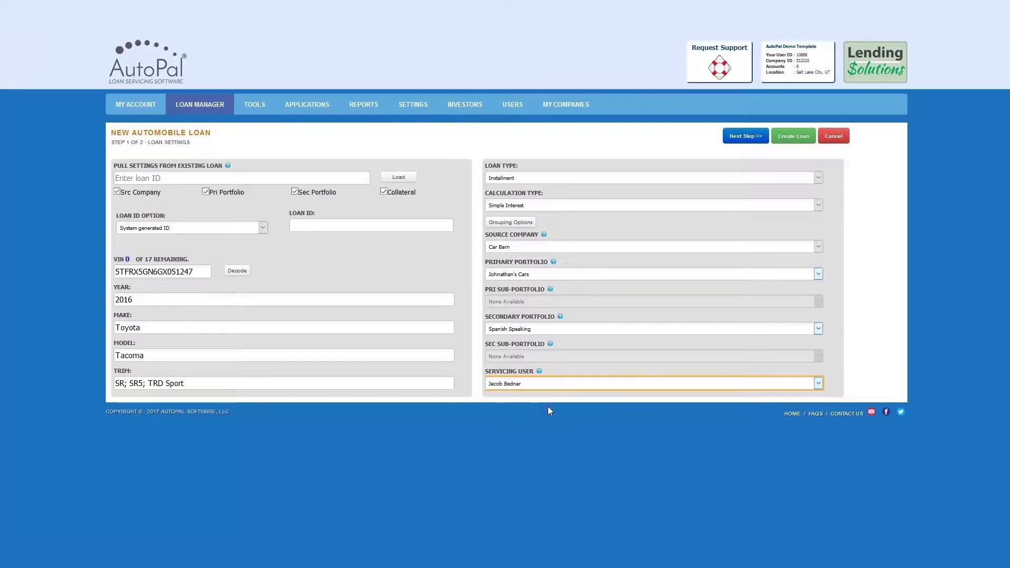
Advance the new auto loan to Step 2 of 2, Assign Borrower(s)
left_click(737, 140)
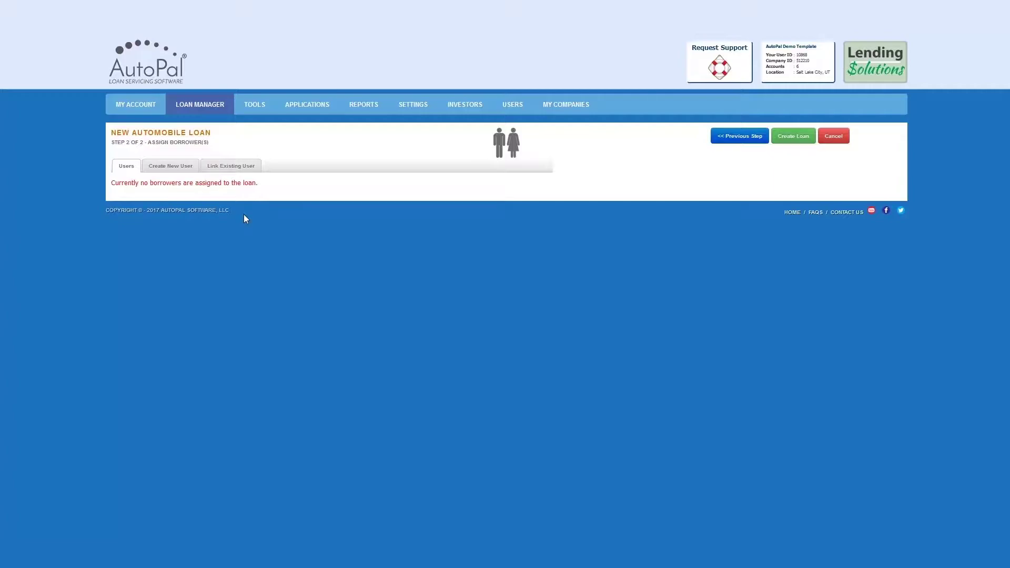
Search for an existing user, link them as primary borrower, and create the loan
left_click(234, 170)
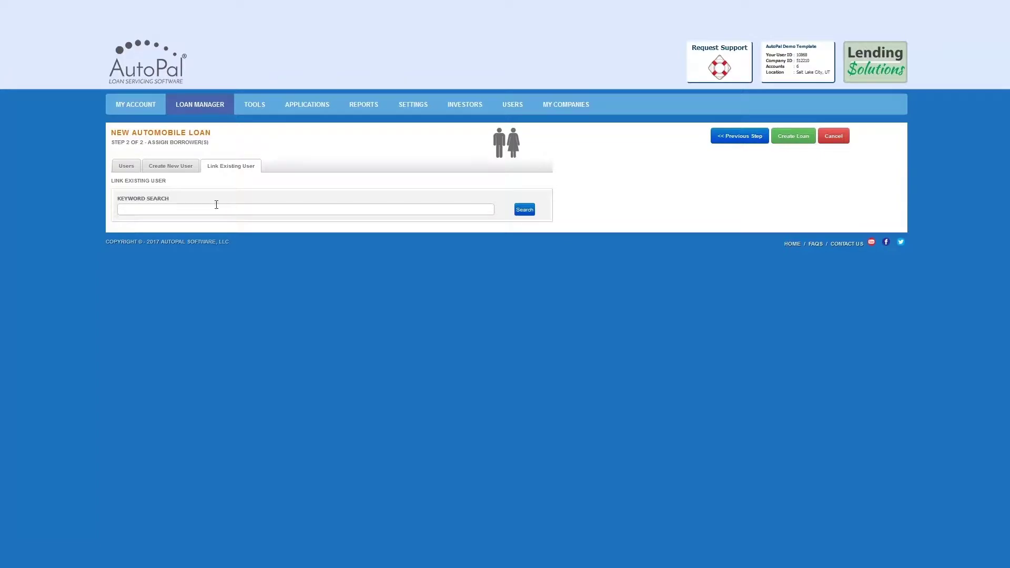
left_click(211, 208)
type("ben")
key("Return")
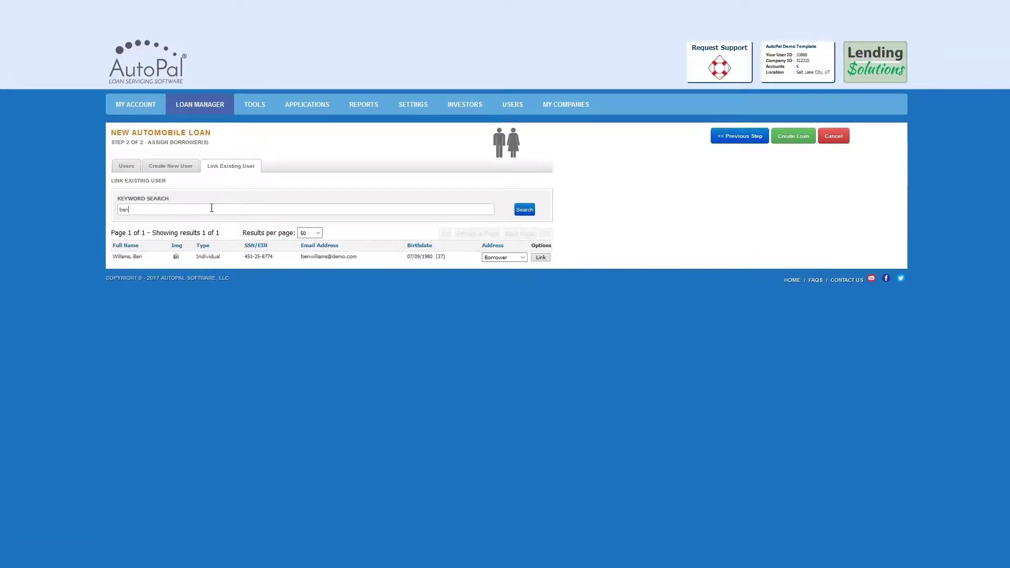
left_click(492, 259)
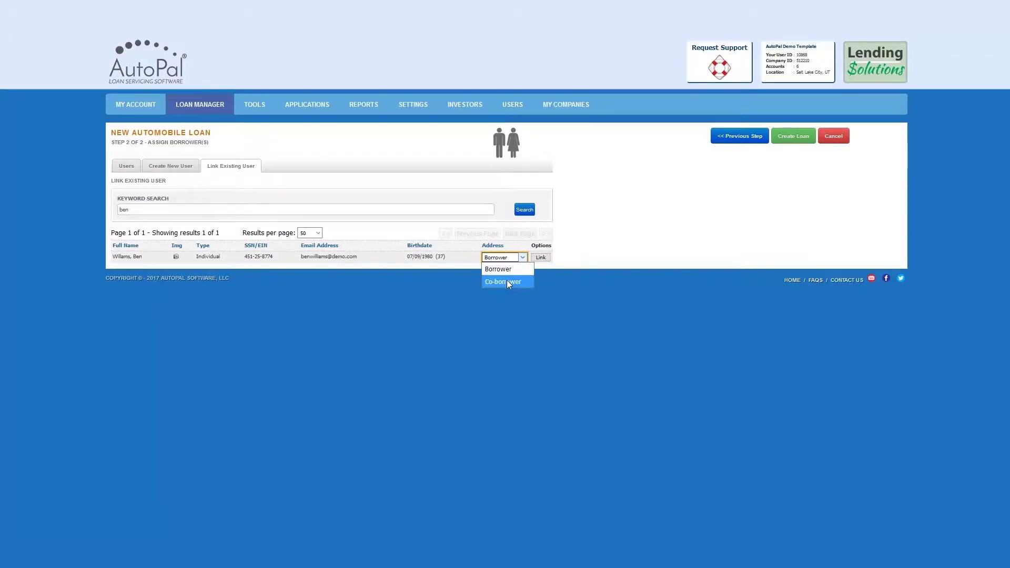
left_click(542, 257)
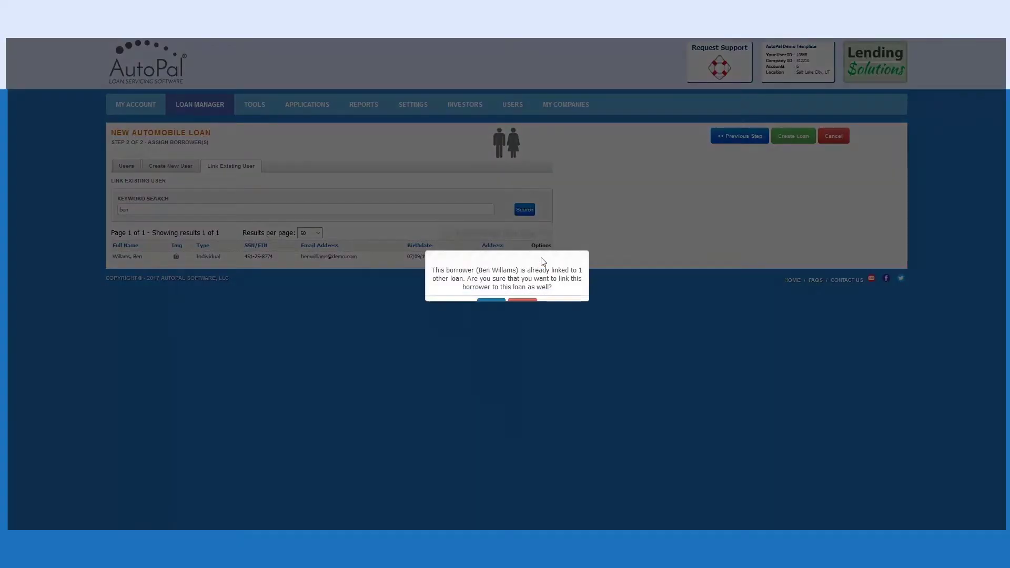
left_click(489, 307)
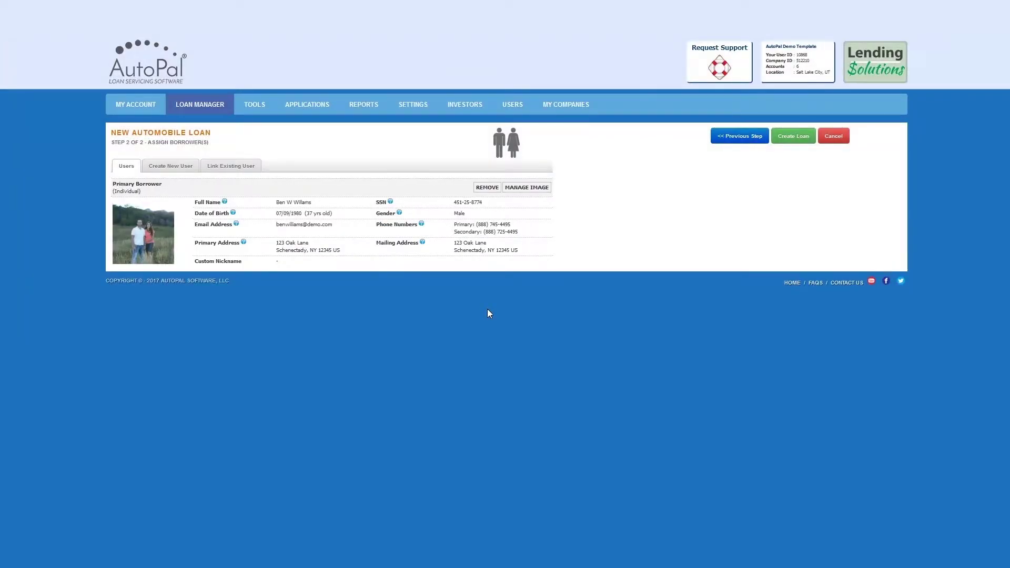
left_click(801, 136)
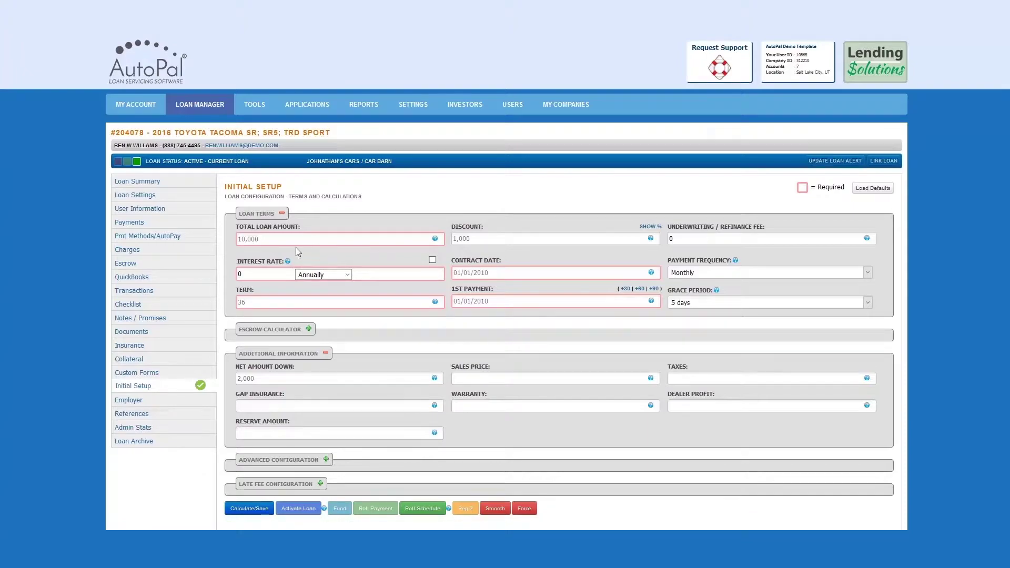
Save loan terms of 10000 at 5% over 36 months, contract date July 10, 2017
left_click(249, 239)
type("10000")
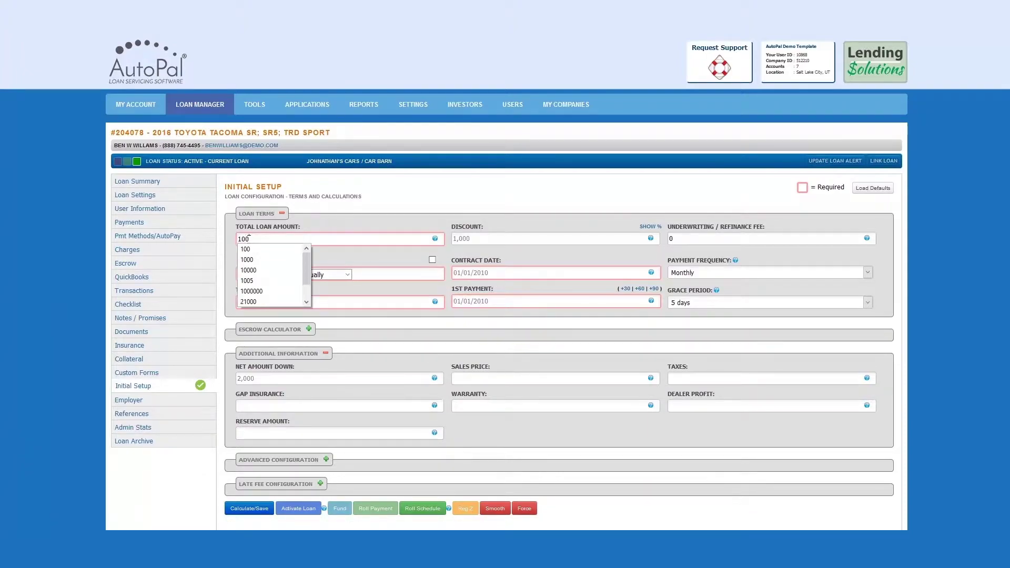
key("Tab")
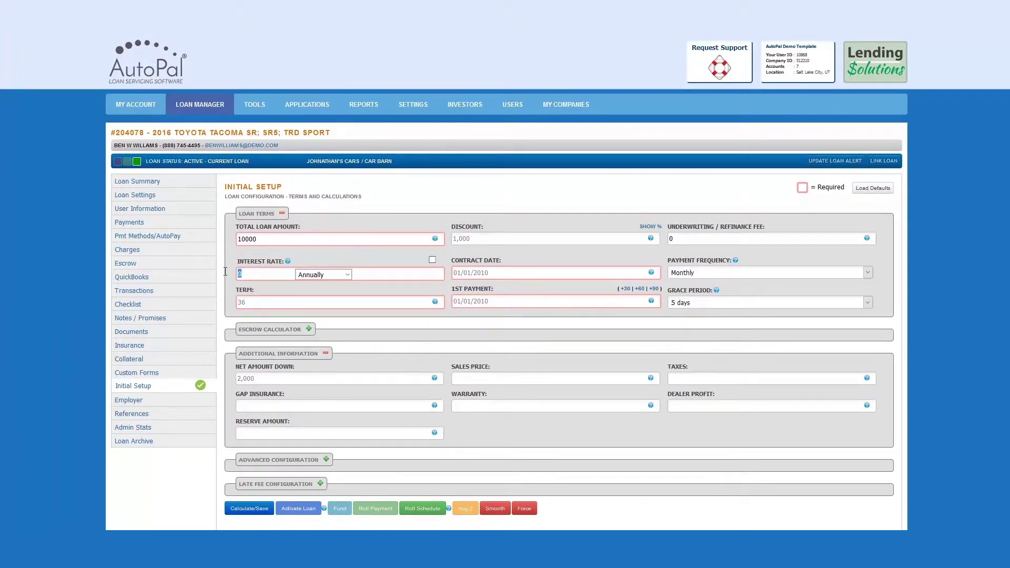
type("5")
key("Tab")
type("36")
left_click(482, 273)
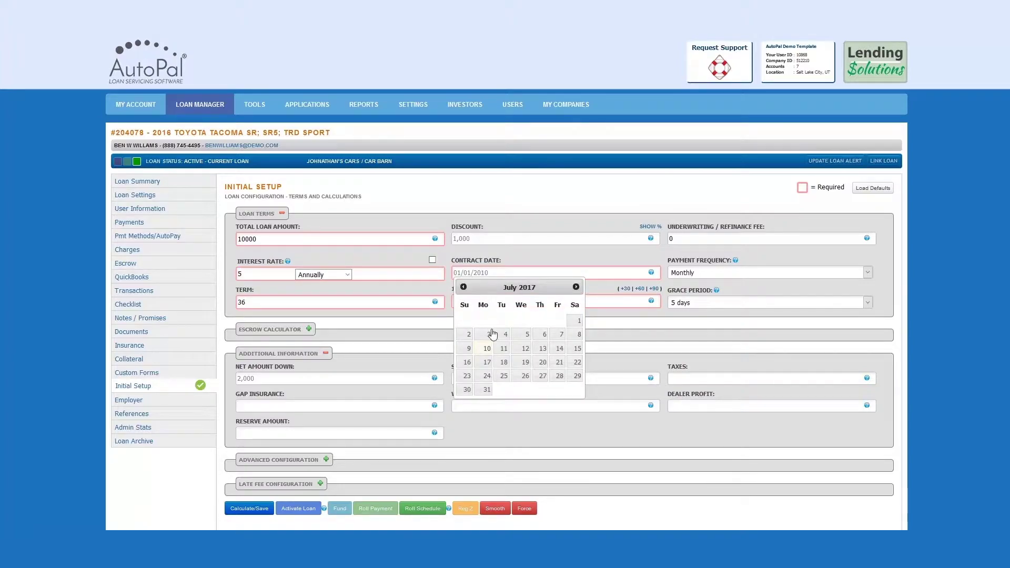
left_click(487, 350)
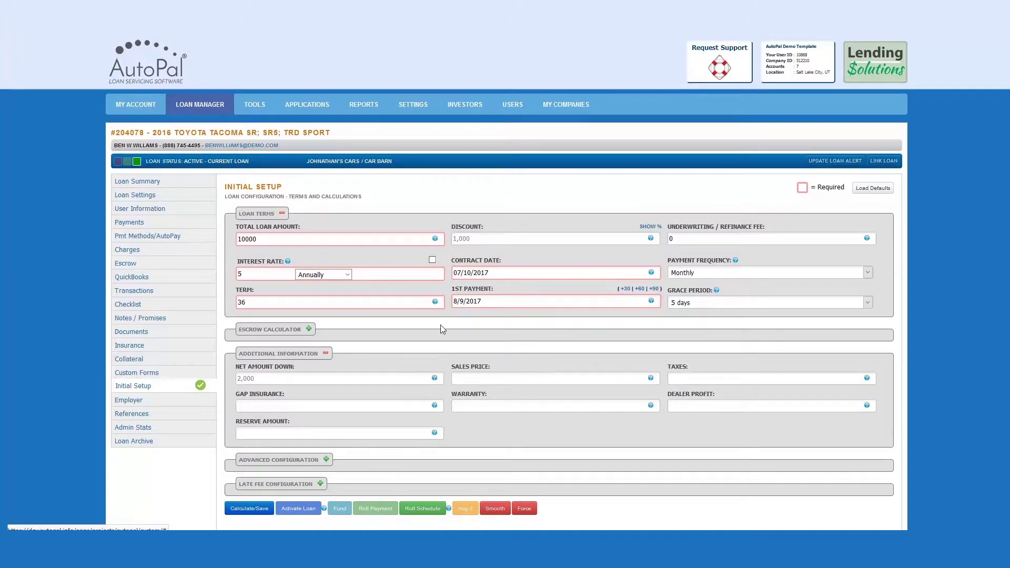
scroll(421, 327, "down", 2)
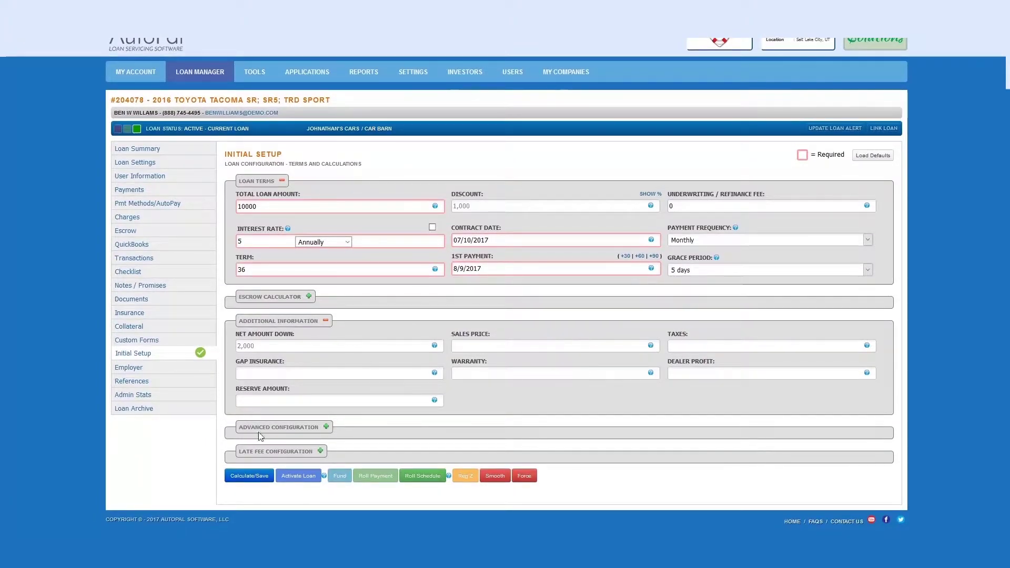
left_click(253, 475)
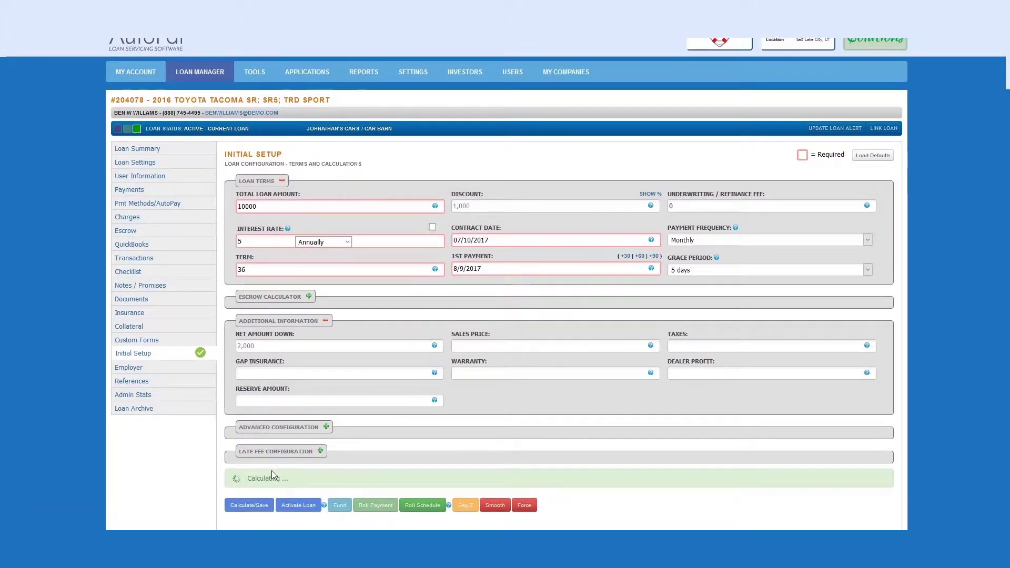
scroll(275, 466, "down", 1)
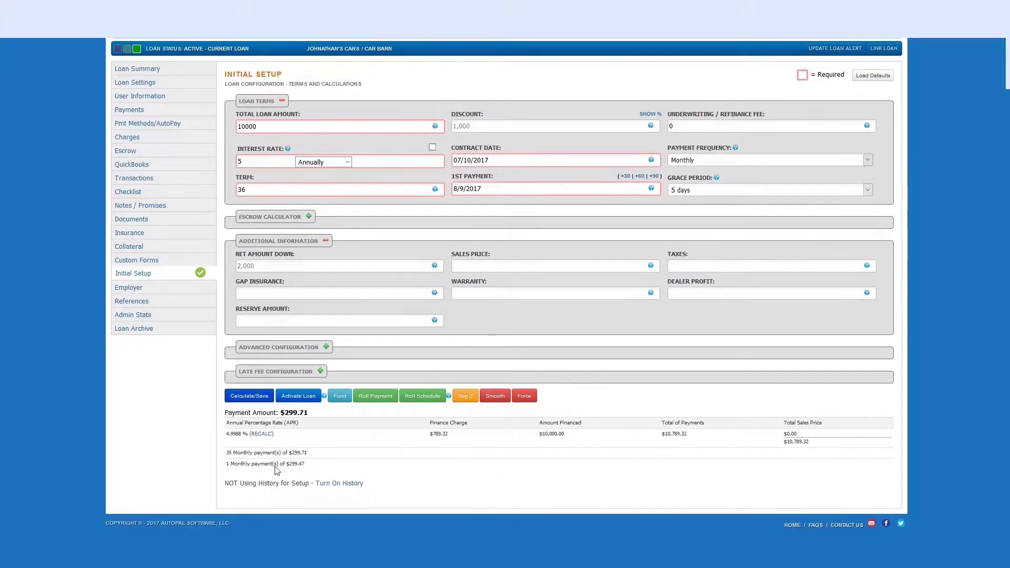
scroll(295, 442, "down", 2)
Activate loan #204078 and confirm the activation prompt
left_click(303, 392)
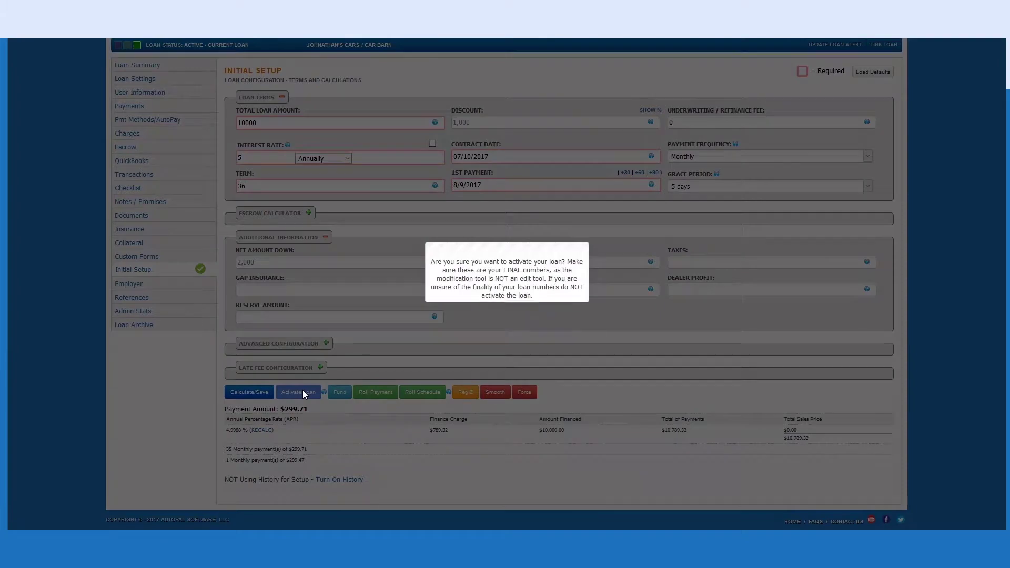
left_click(484, 313)
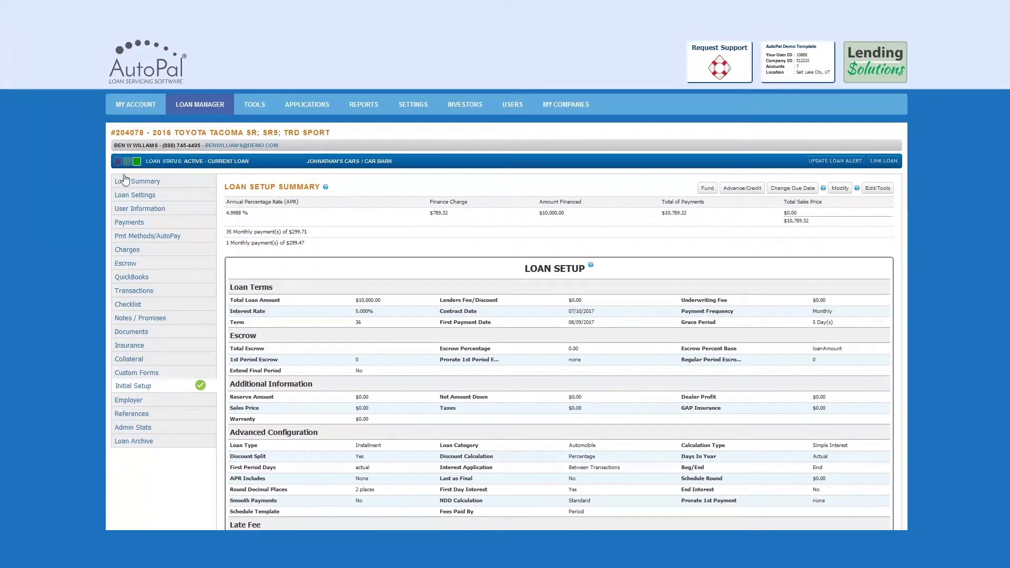
View the borrower's User Information page with contact details and address map
left_click(135, 209)
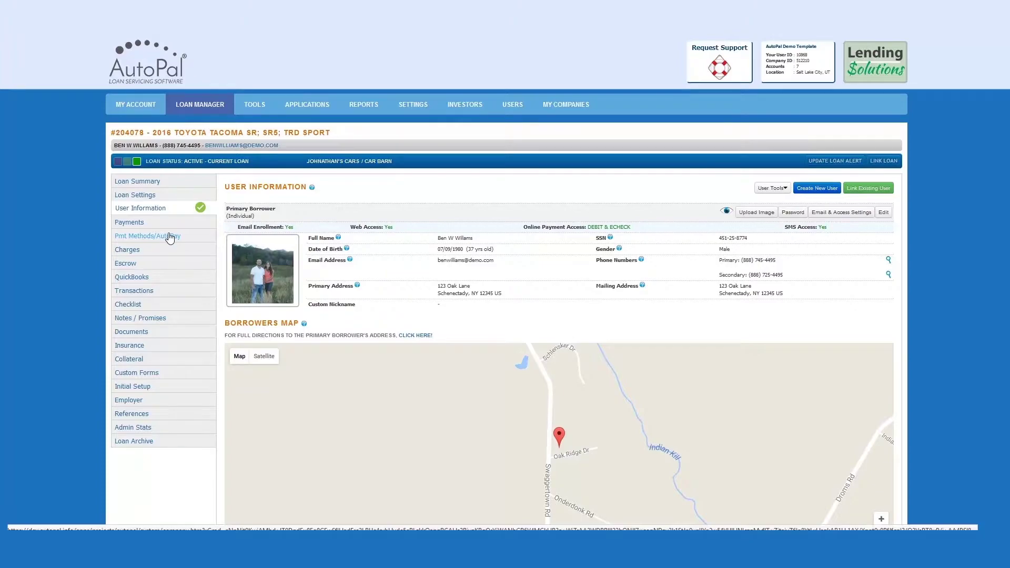
View the loan's Pmt Methods/AutoPay page, which has no methods yet
left_click(170, 236)
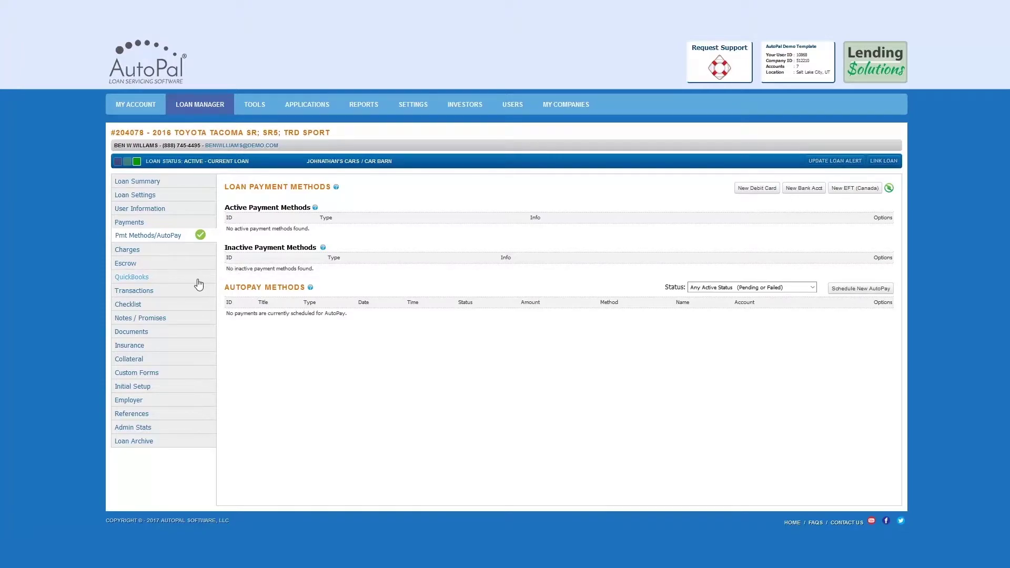
Start a new loan document filed under Funding & Supporting Docs
left_click(169, 331)
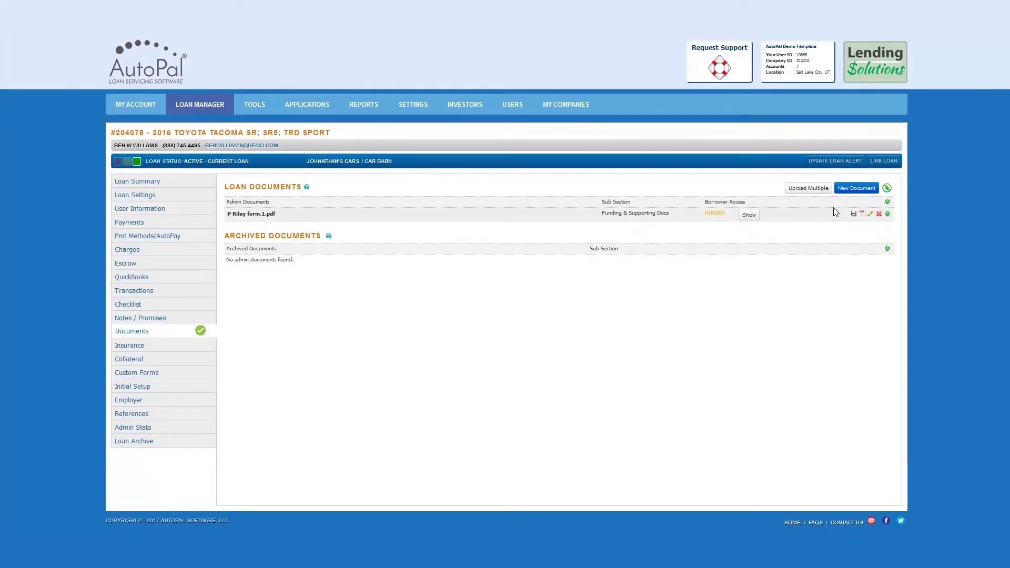
left_click(857, 194)
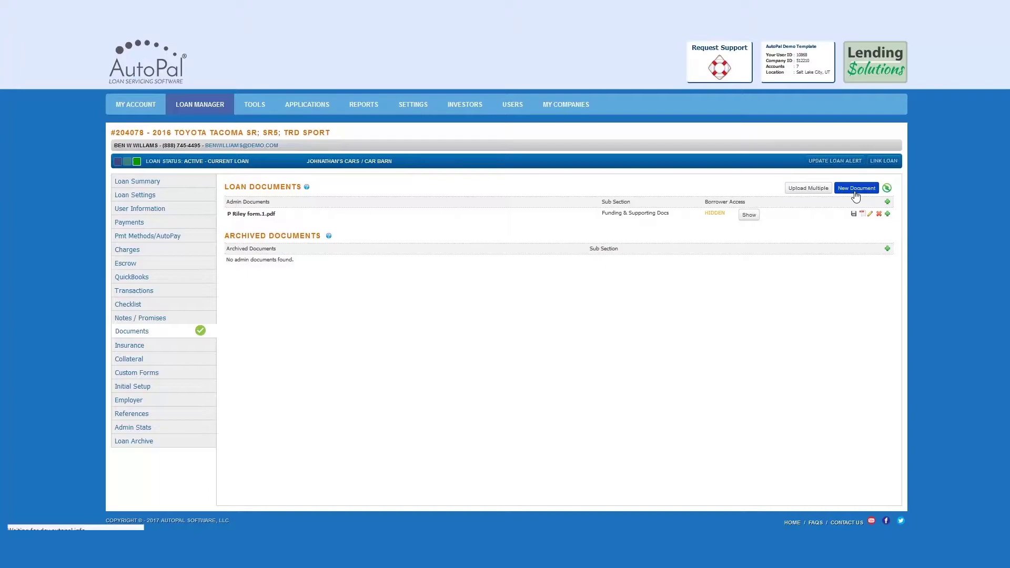
left_click(424, 219)
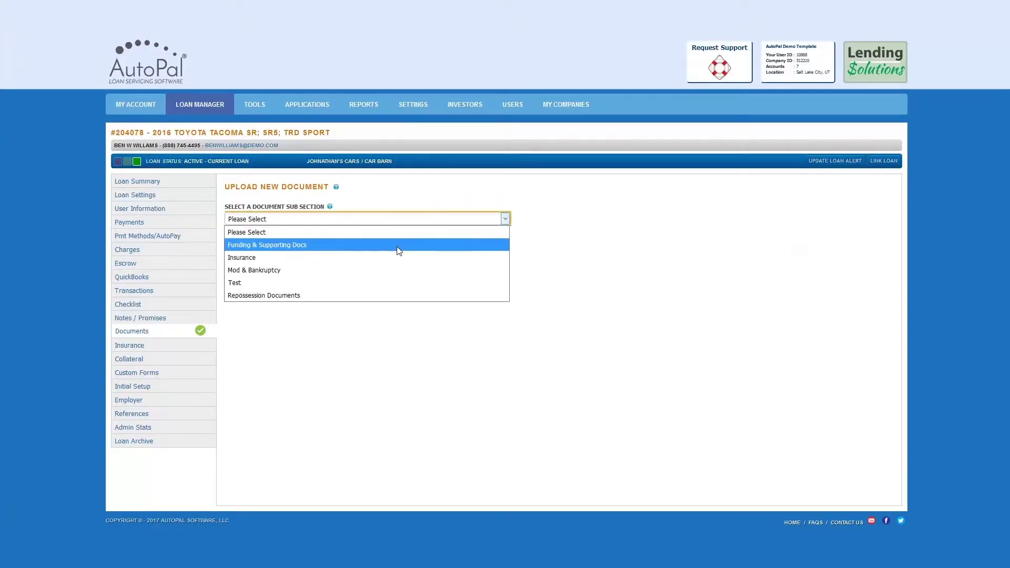
left_click(399, 245)
Upload the borrower photo from the Debut folder, then preview and close it
left_click(248, 242)
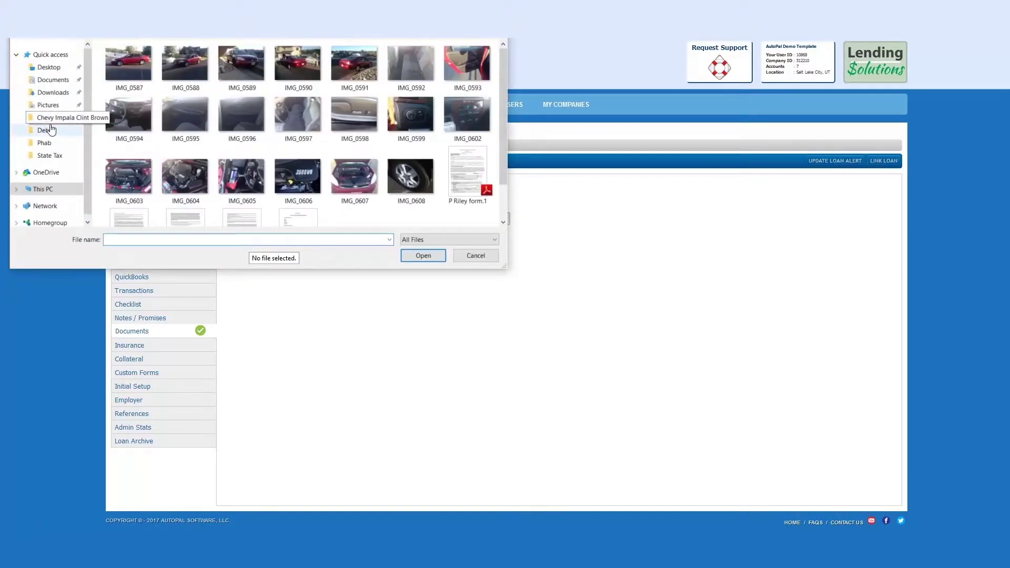
left_click(47, 132)
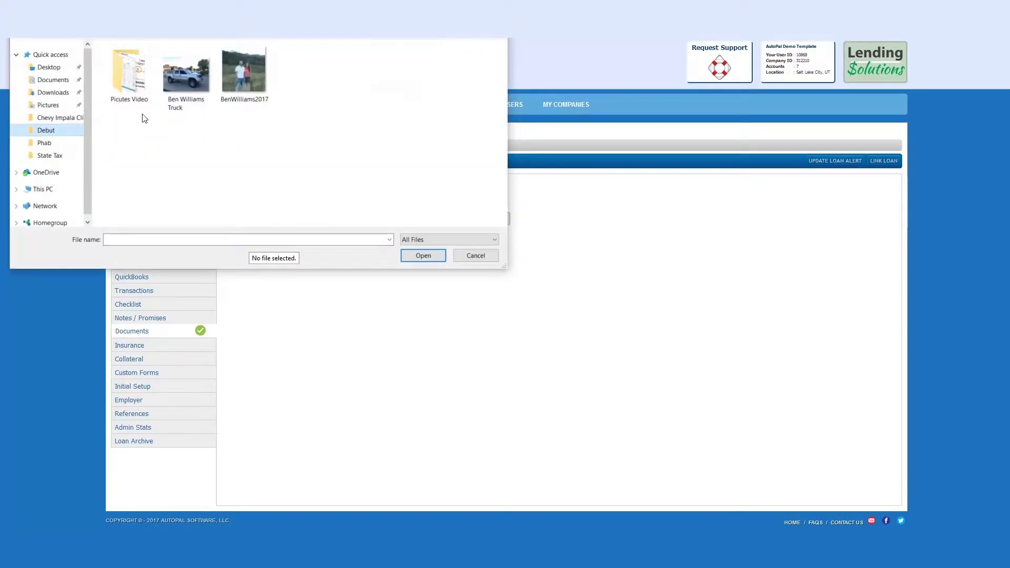
double_click(233, 86)
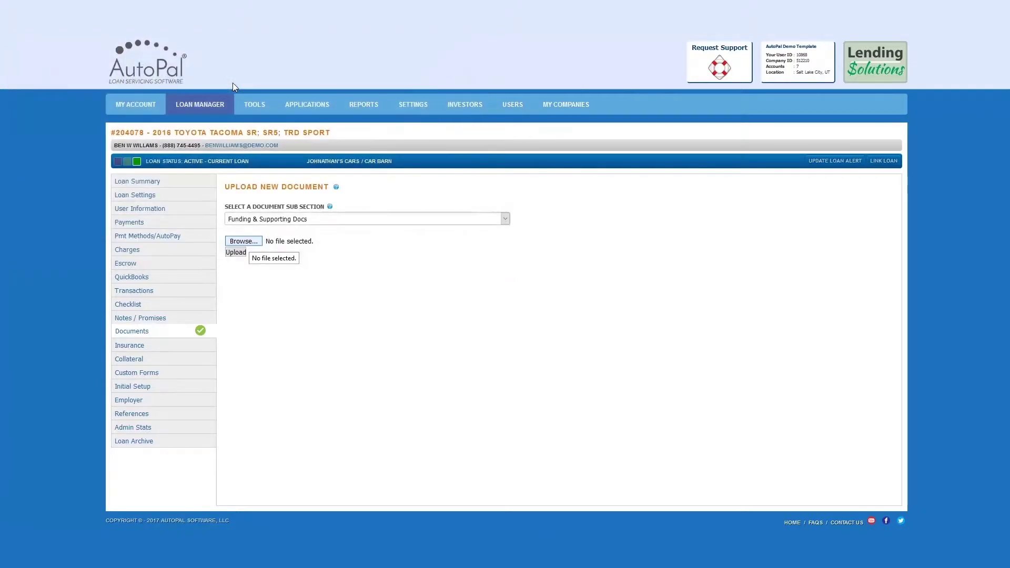
left_click(236, 254)
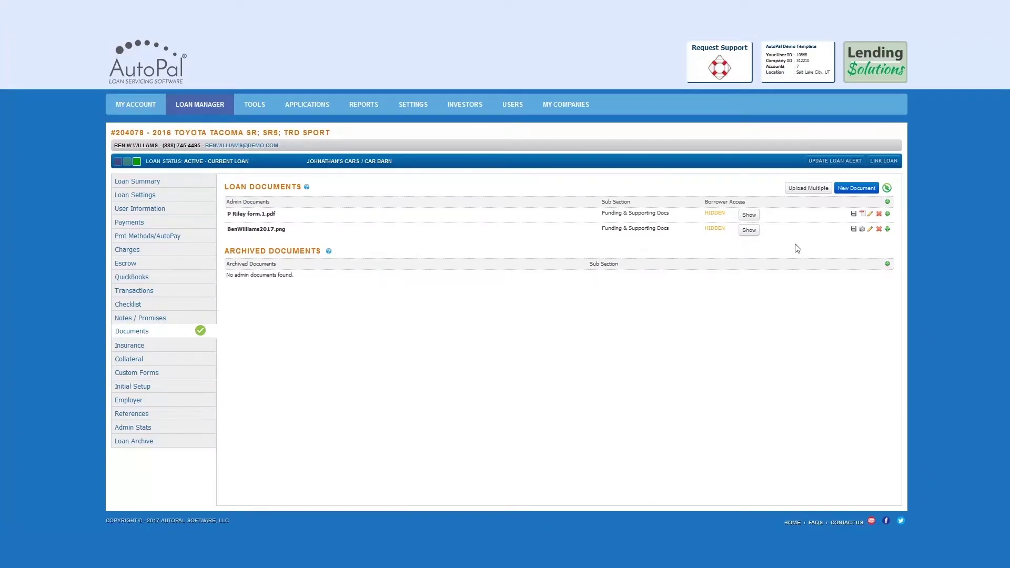
left_click(863, 230)
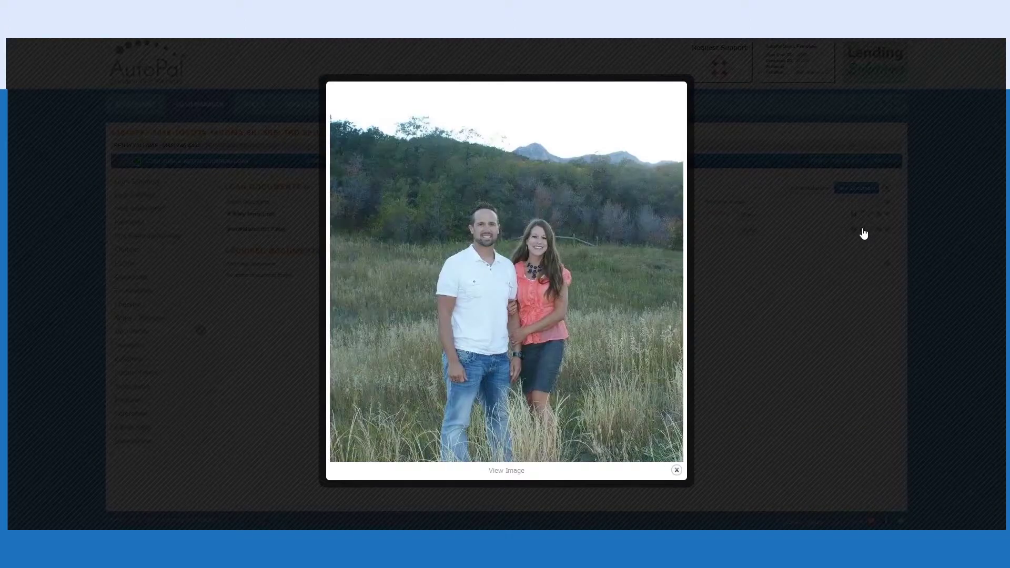
left_click(851, 305)
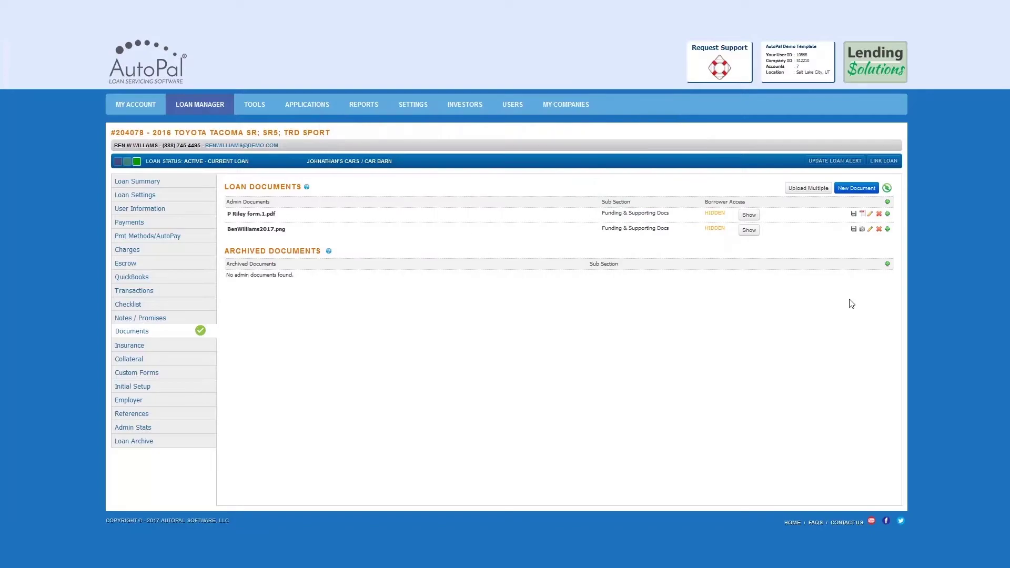
left_click(149, 348)
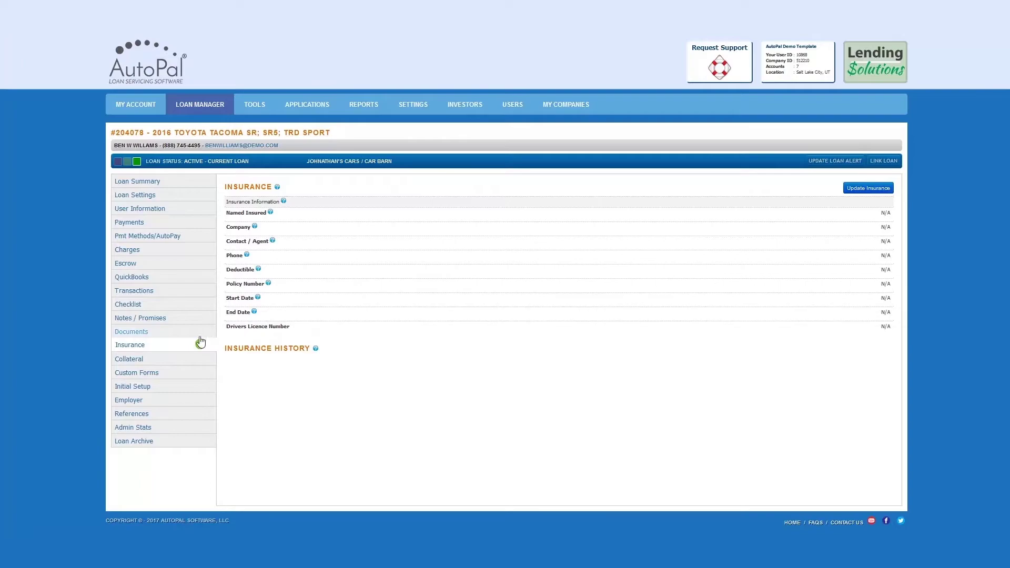
Upload the truck photo as the 2016 Toyota Tacoma's collateral image
left_click(175, 360)
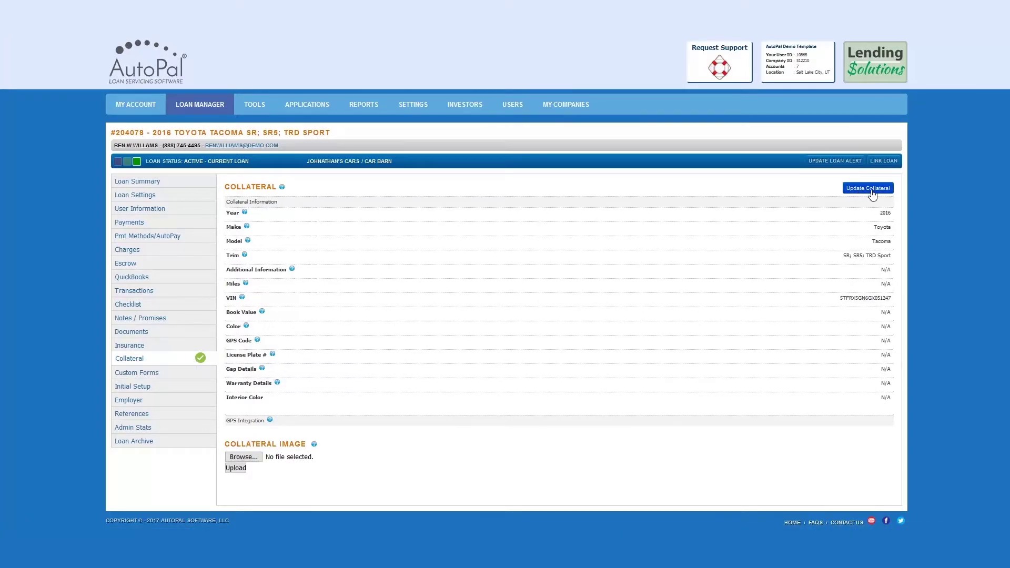
left_click(249, 460)
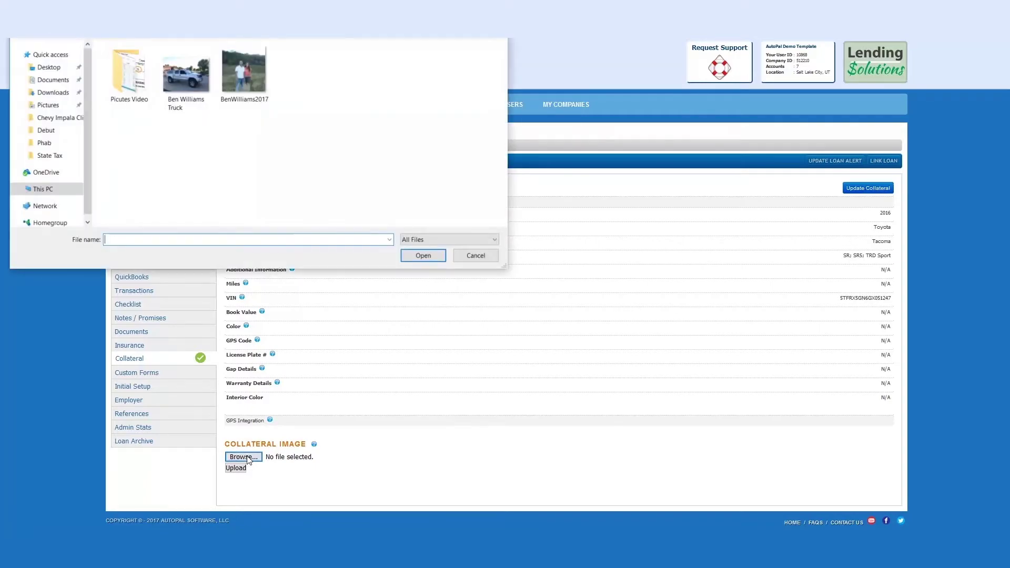
double_click(187, 82)
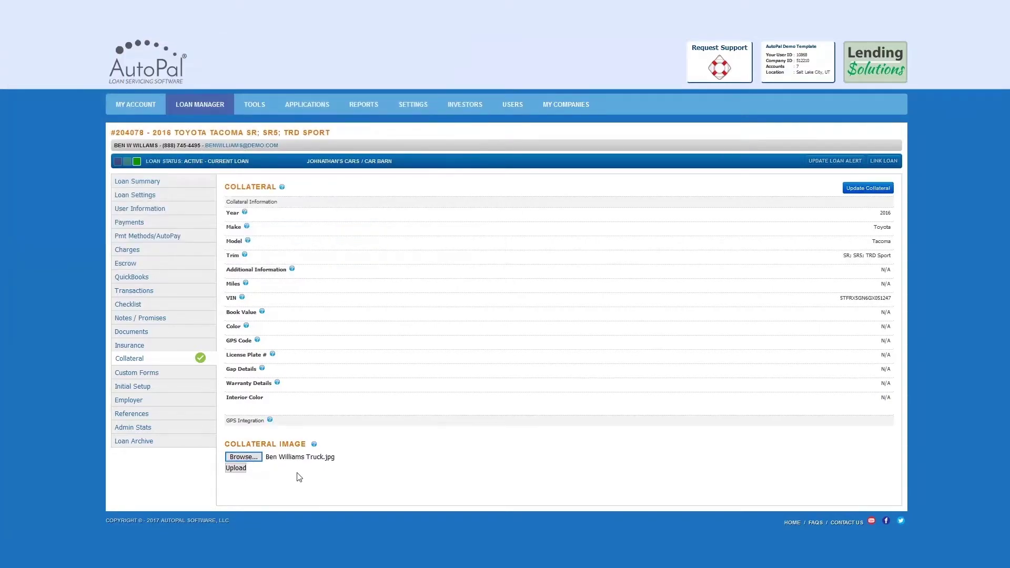
left_click(235, 468)
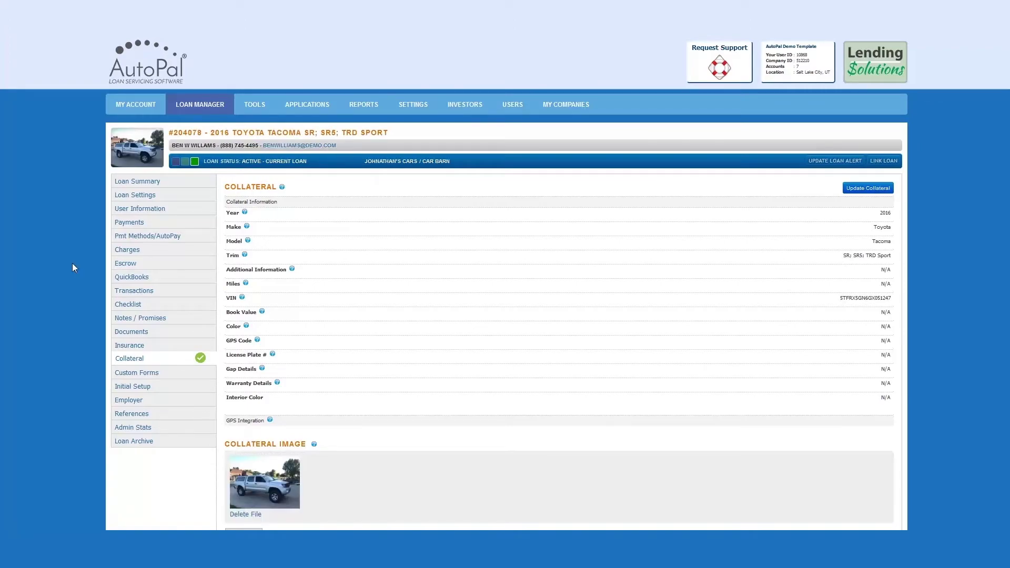
left_click(149, 401)
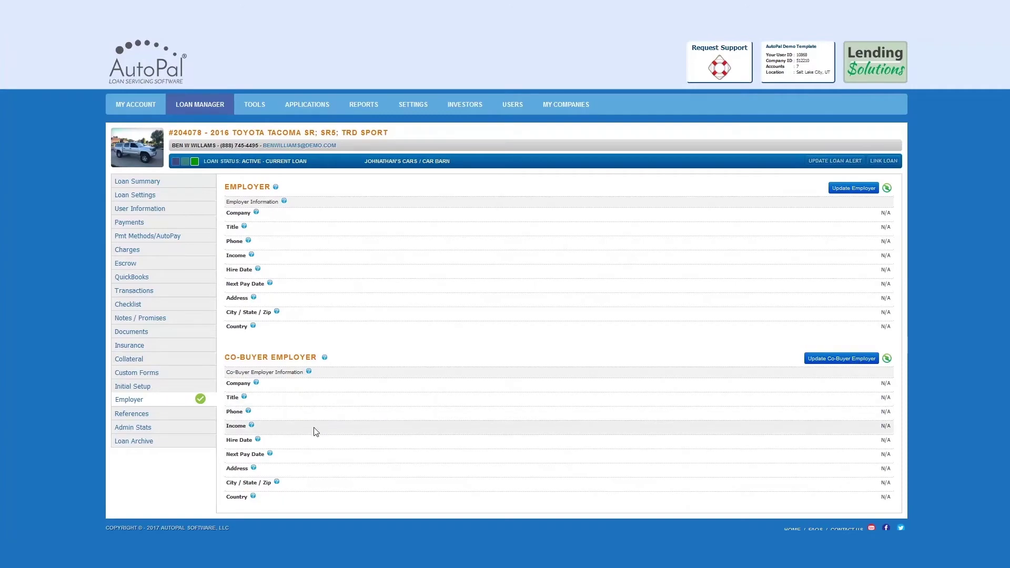
left_click(180, 415)
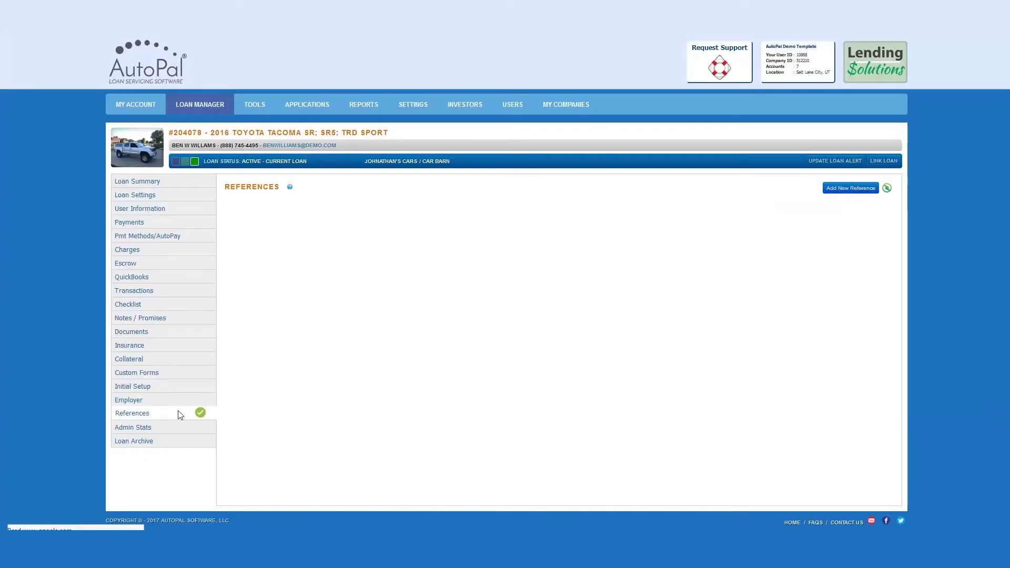